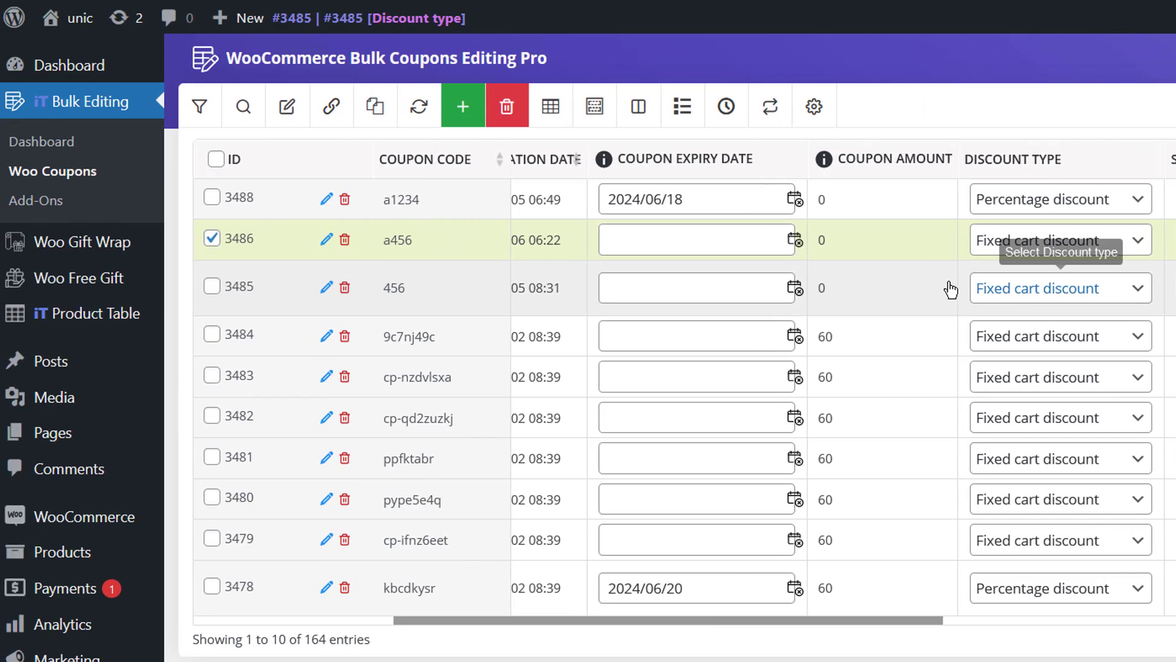
- Reveal the Quick Search bar, set to Coupon code and Like, above the 164-coupon table
left_click(248, 109)
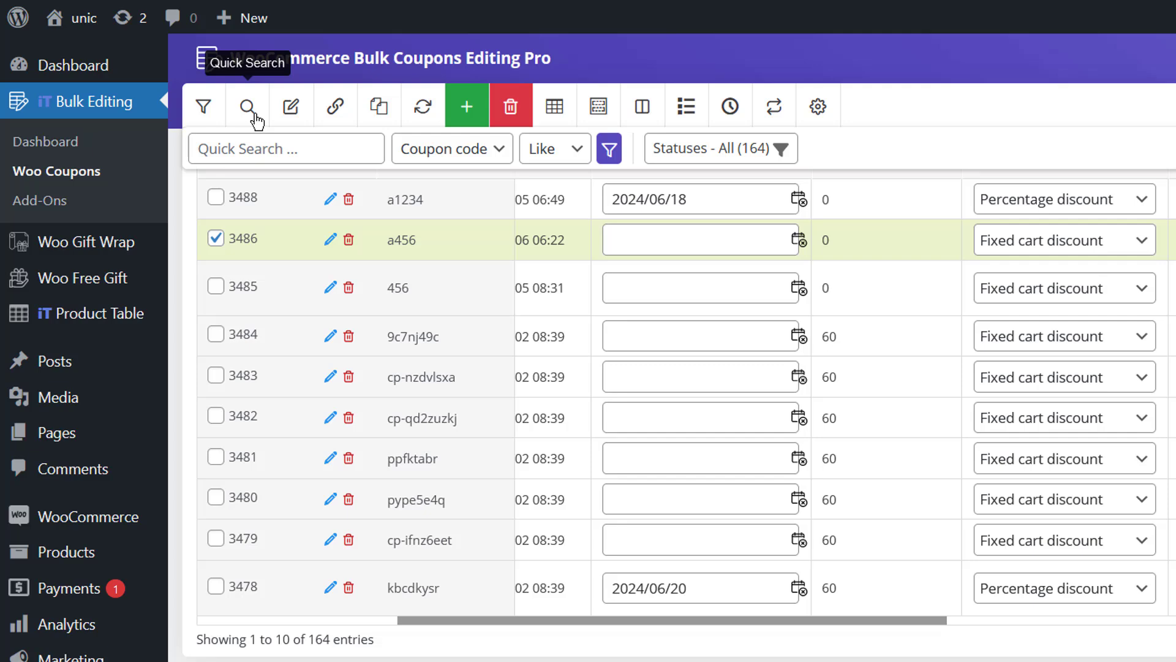
- Look through the quick search field and match-operator dropdown options
left_click(256, 146)
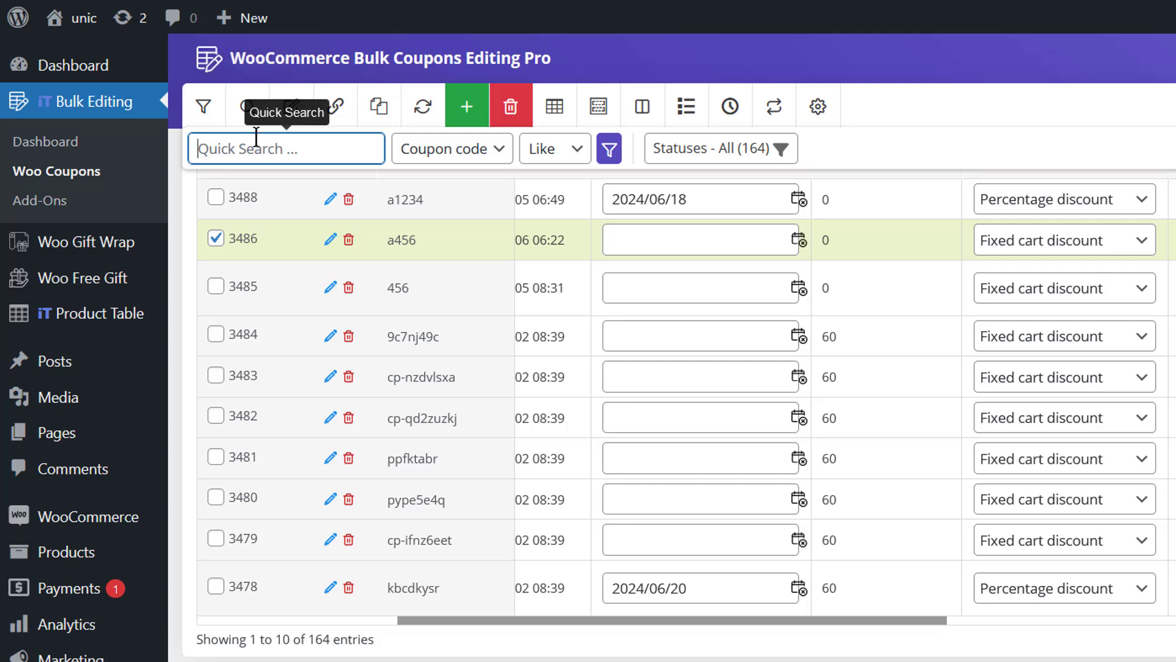
left_click(415, 158)
left_click(564, 160)
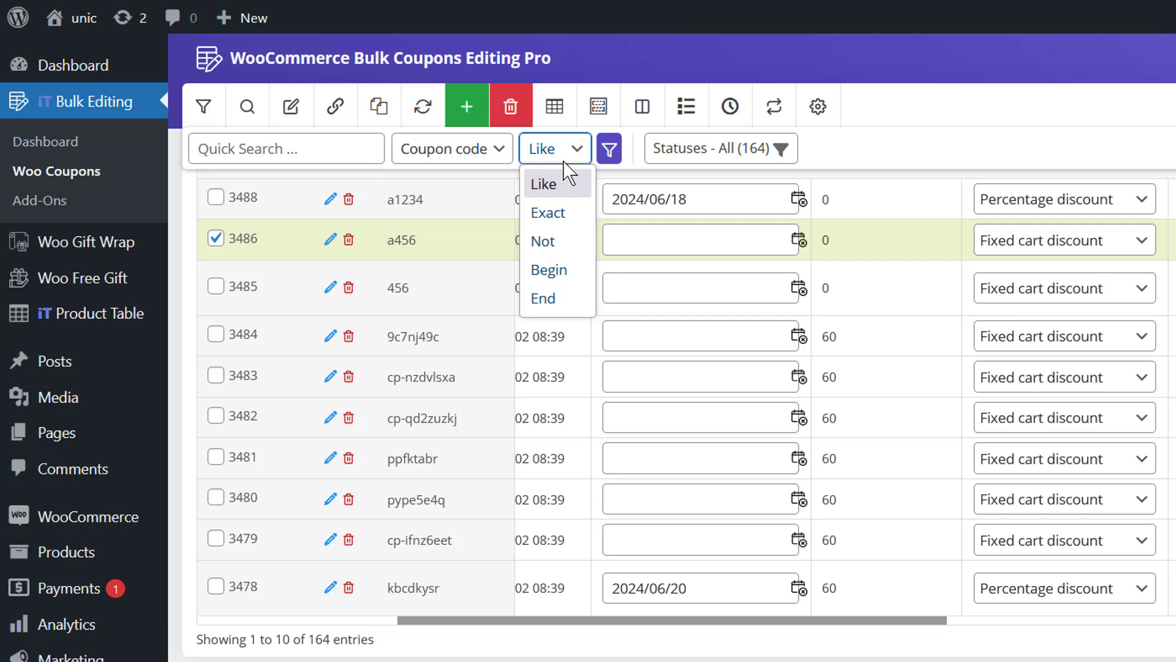
left_click(341, 147)
left_click(339, 149)
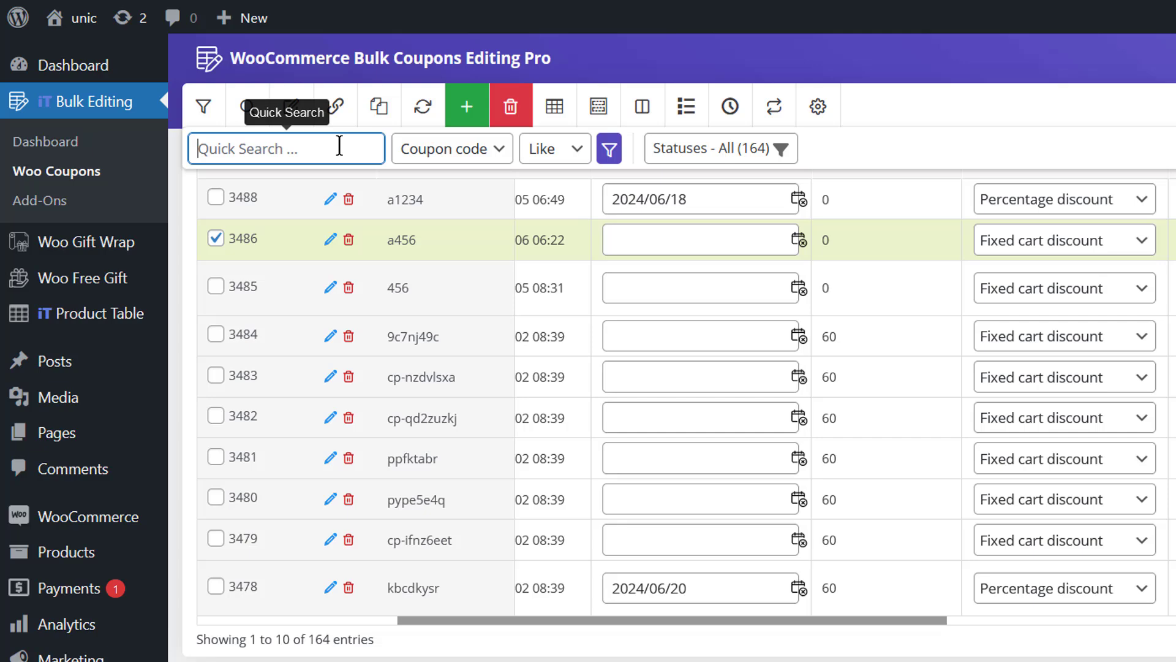
- Enter 12 as the search term, switching the field to ID and then back to Coupon code
left_click(407, 158)
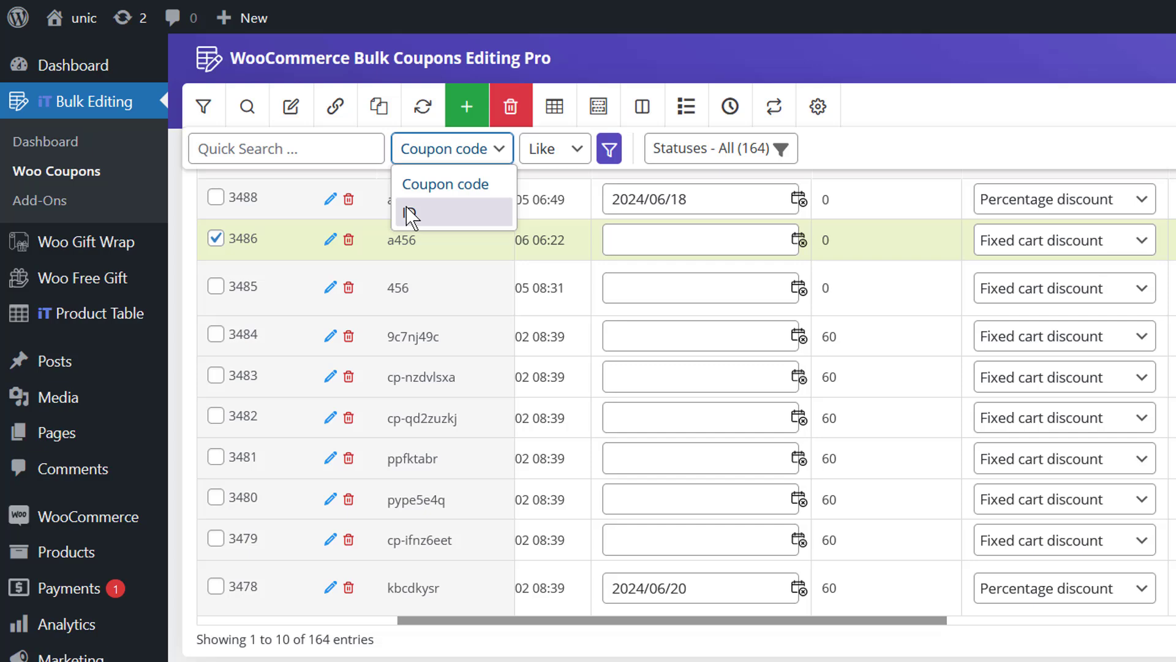
left_click(409, 215)
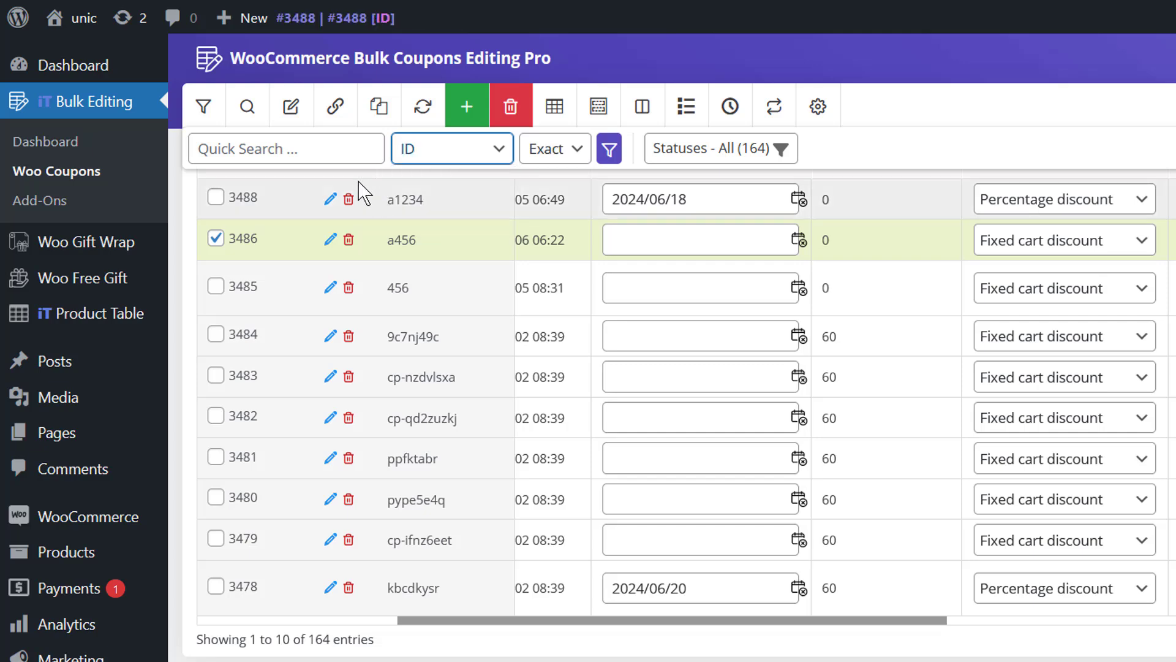
left_click(307, 157)
type("12")
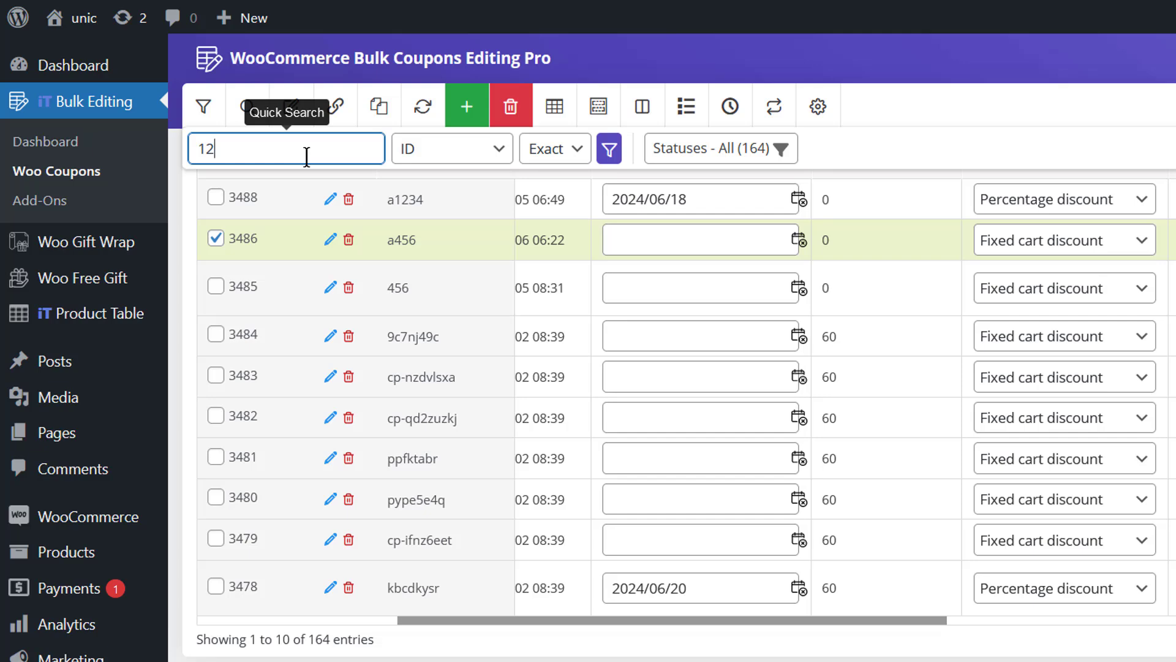
left_click(408, 158)
left_click(407, 184)
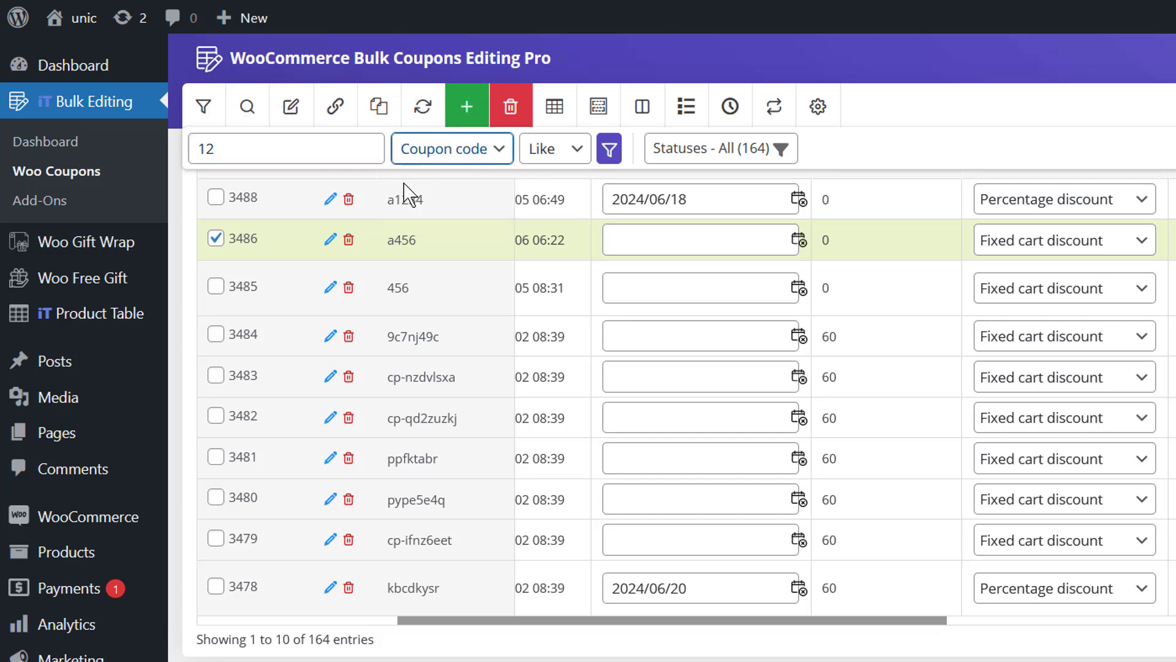
left_click(336, 161)
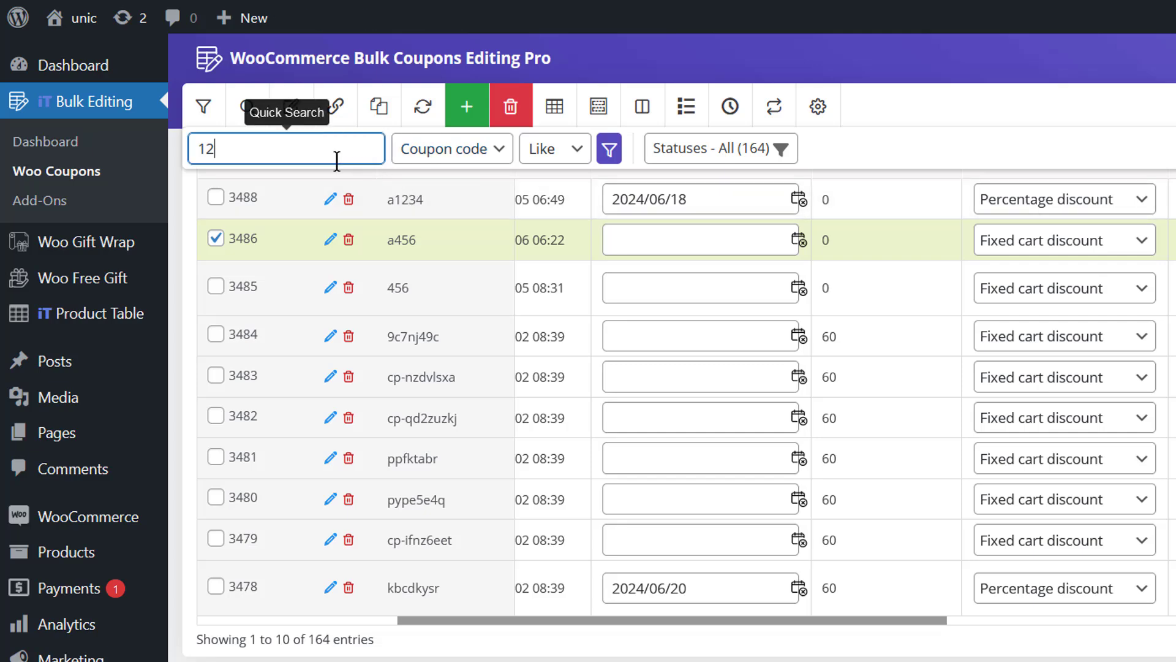
left_click(404, 158)
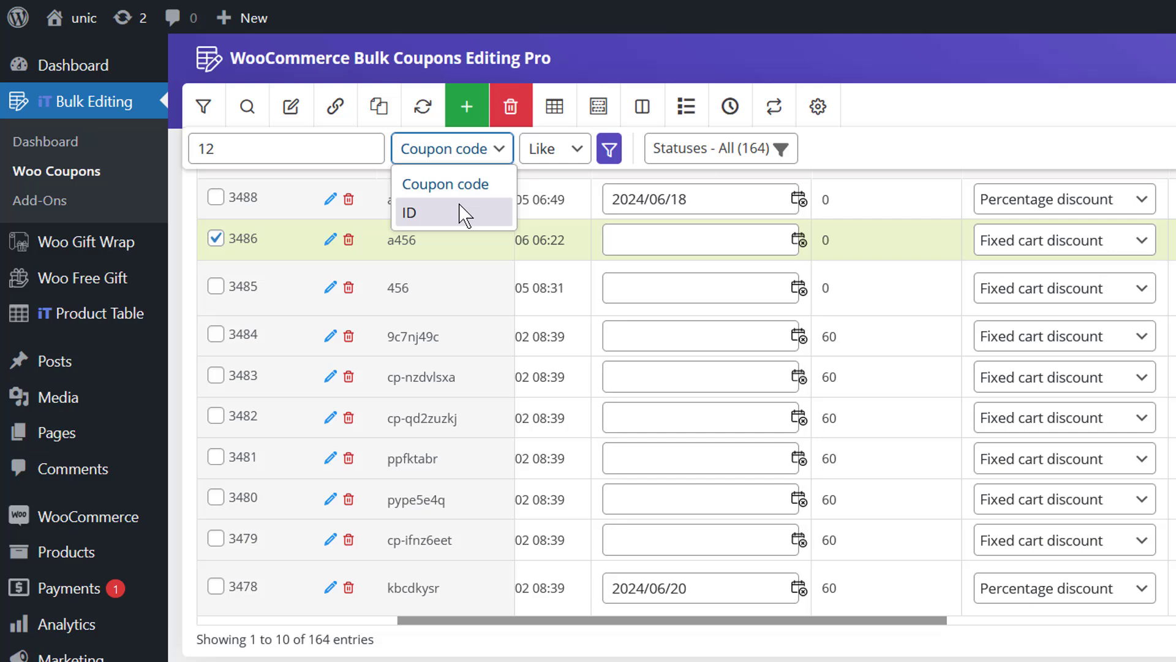
left_click(553, 158)
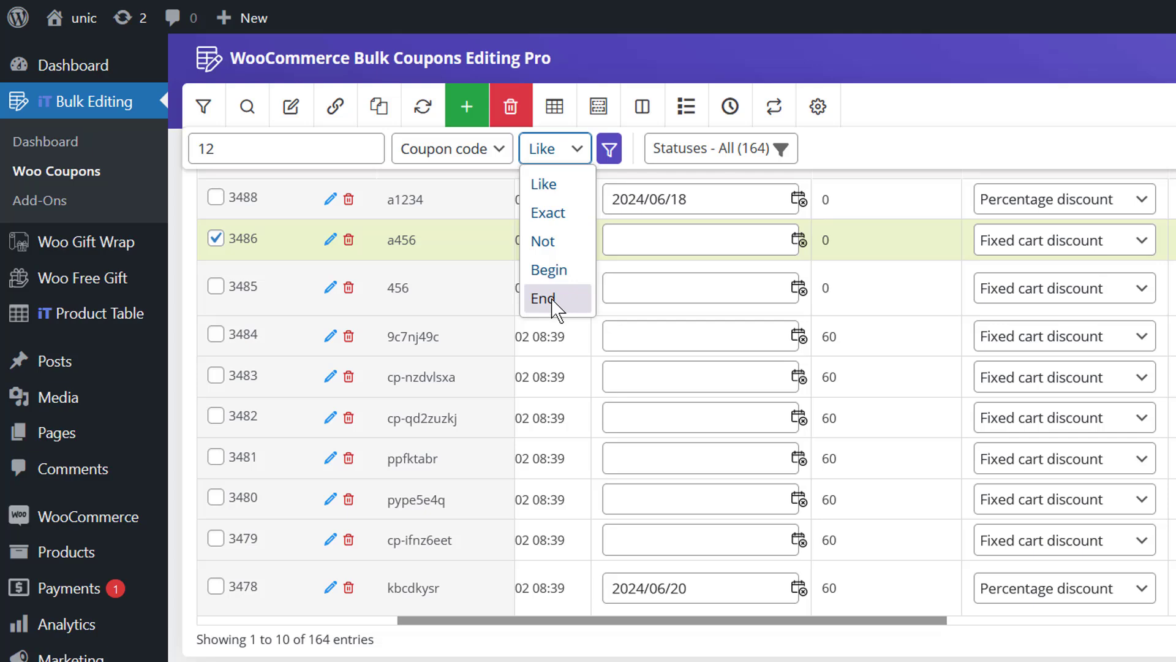
- Filter the table to ID 3361 with Exact matching, leaving only coupon 9c7nj49c
double_click(323, 149)
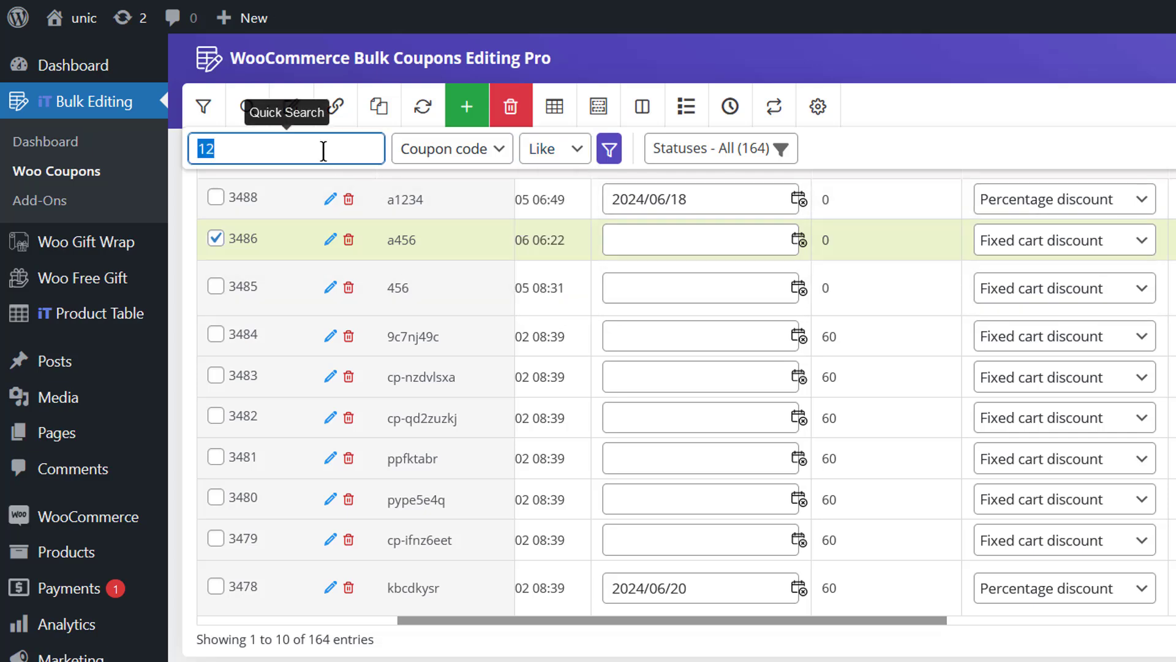
key("BackSpace")
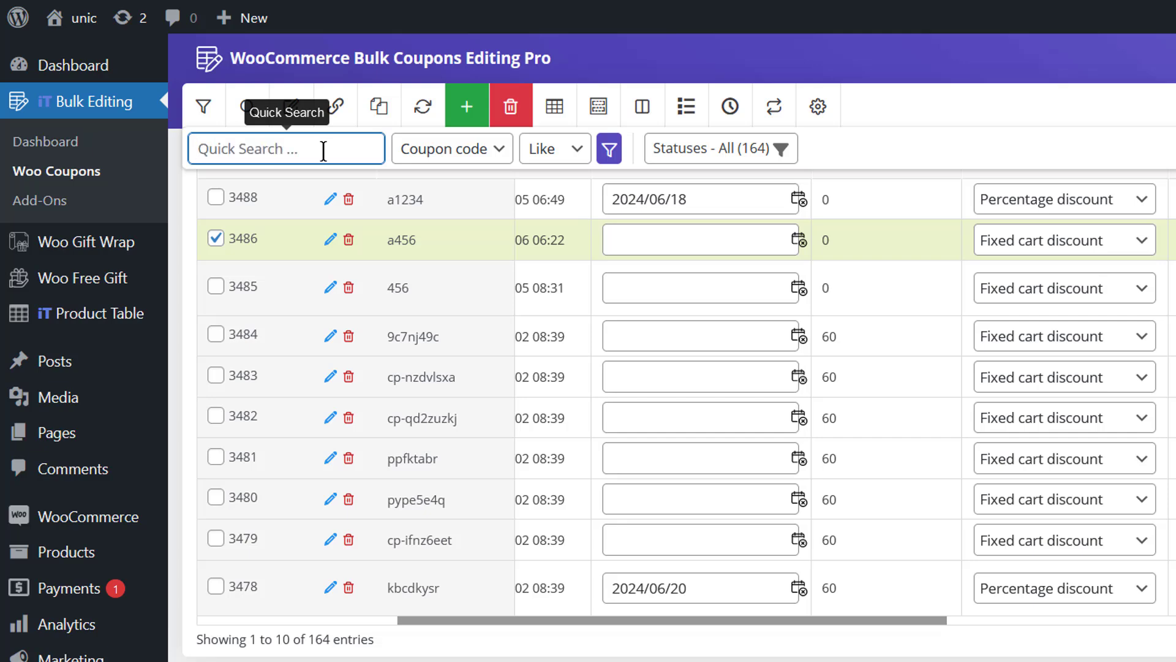
type("3361")
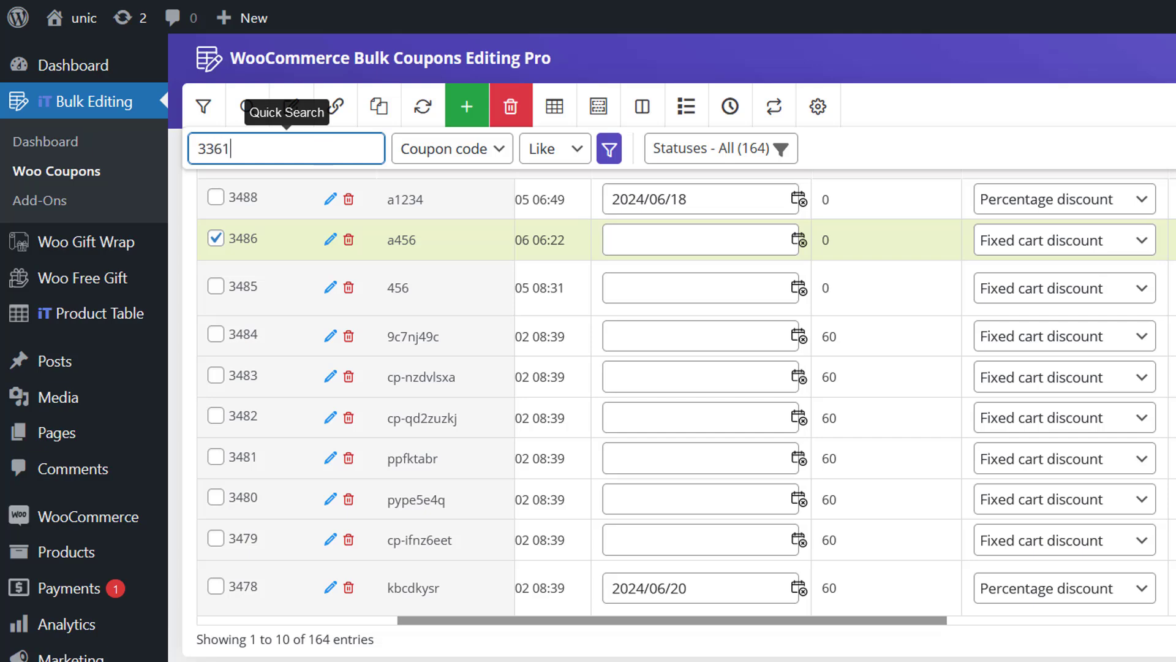
left_click(399, 149)
left_click(404, 211)
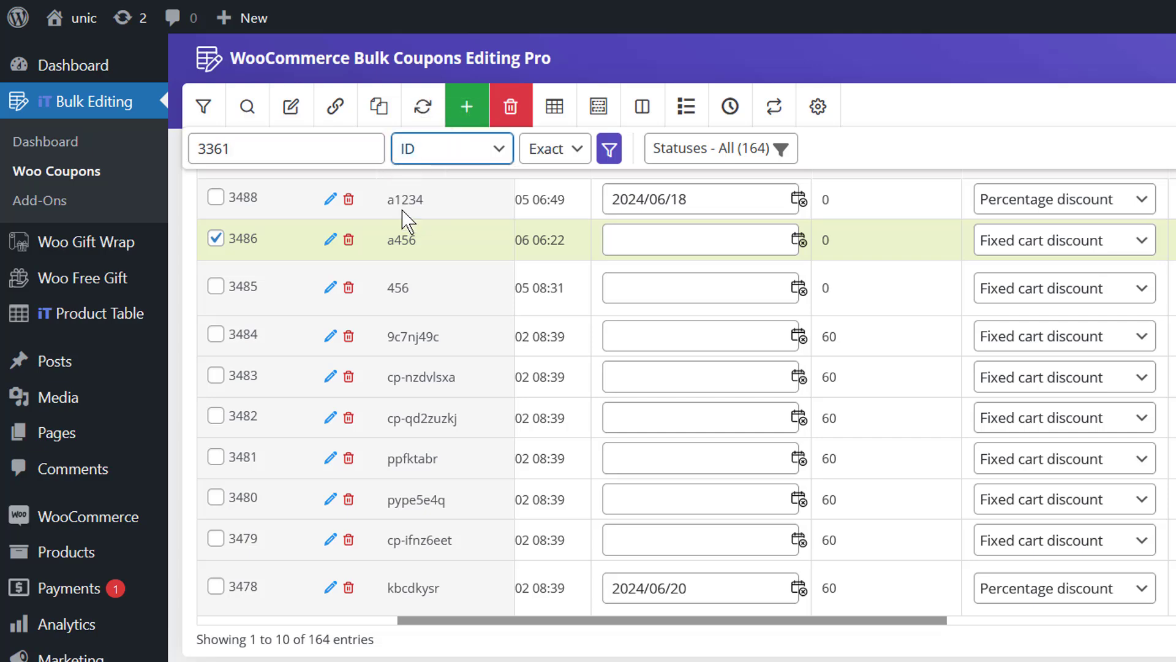
left_click(547, 150)
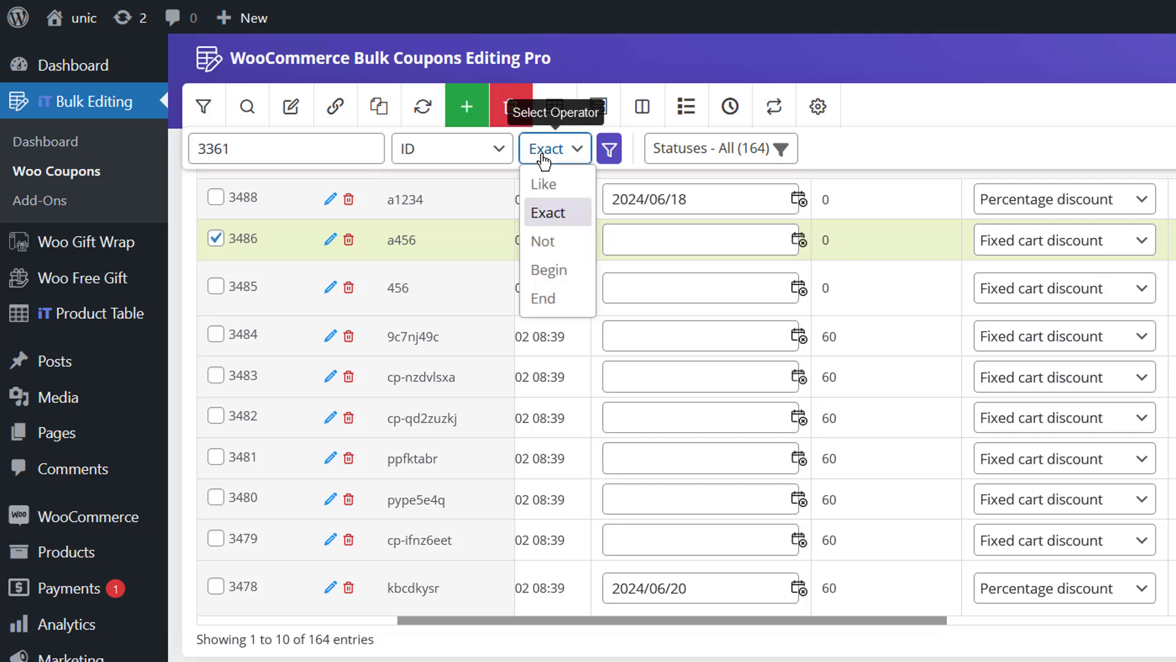
left_click(555, 224)
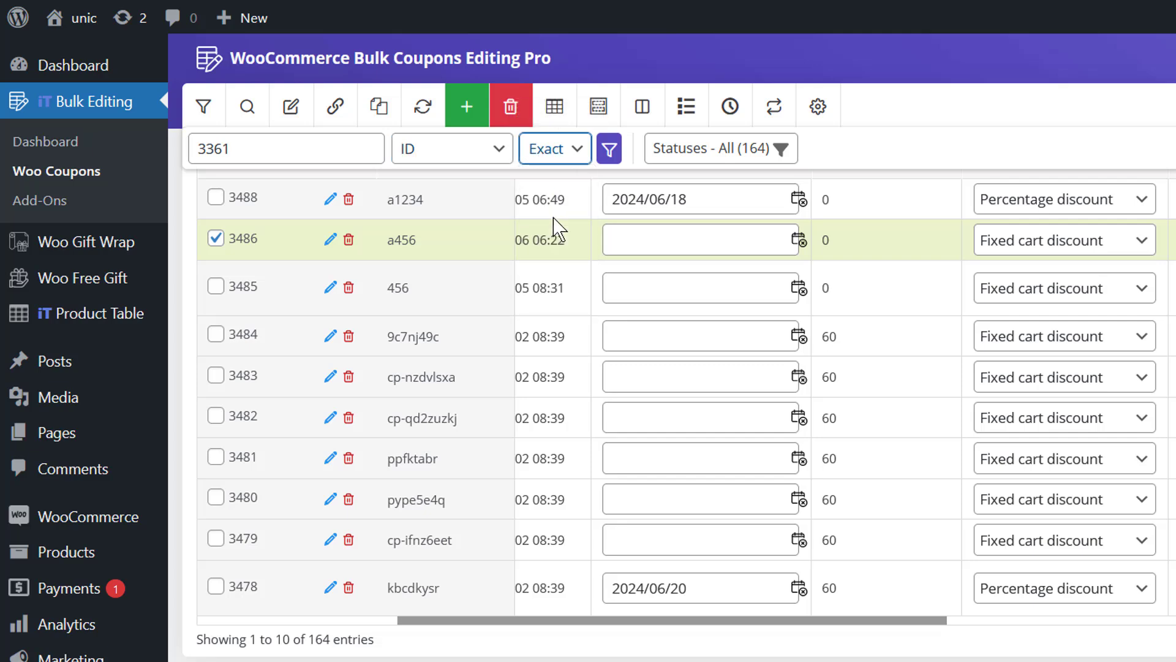
left_click(608, 149)
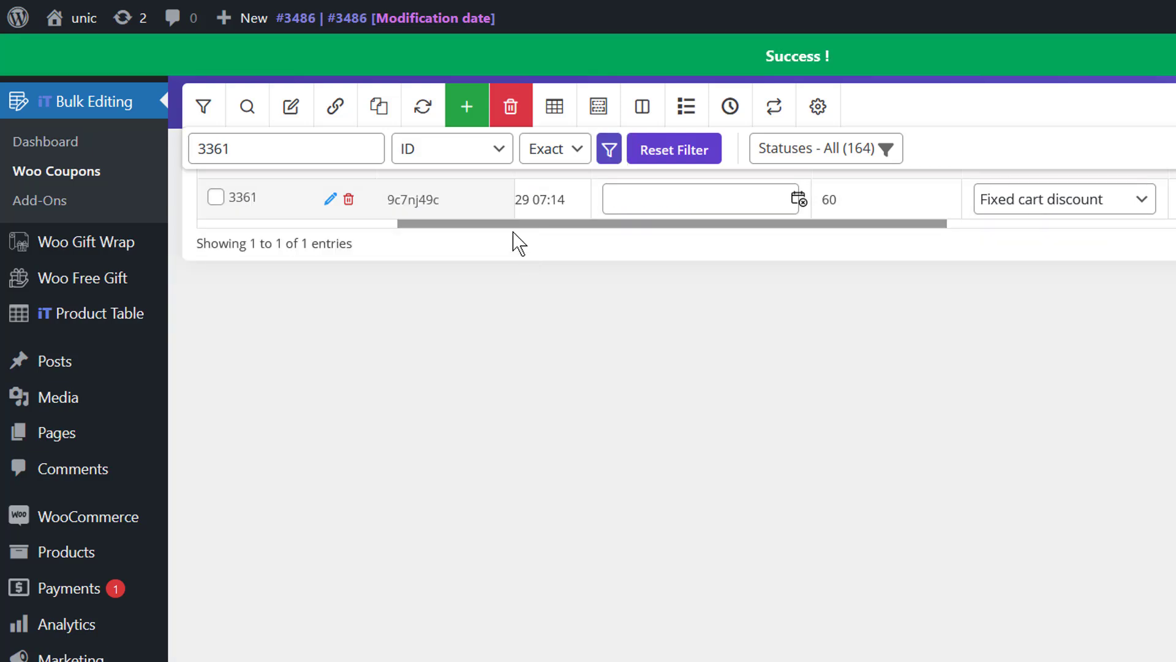
left_click_drag(511, 224, 298, 230)
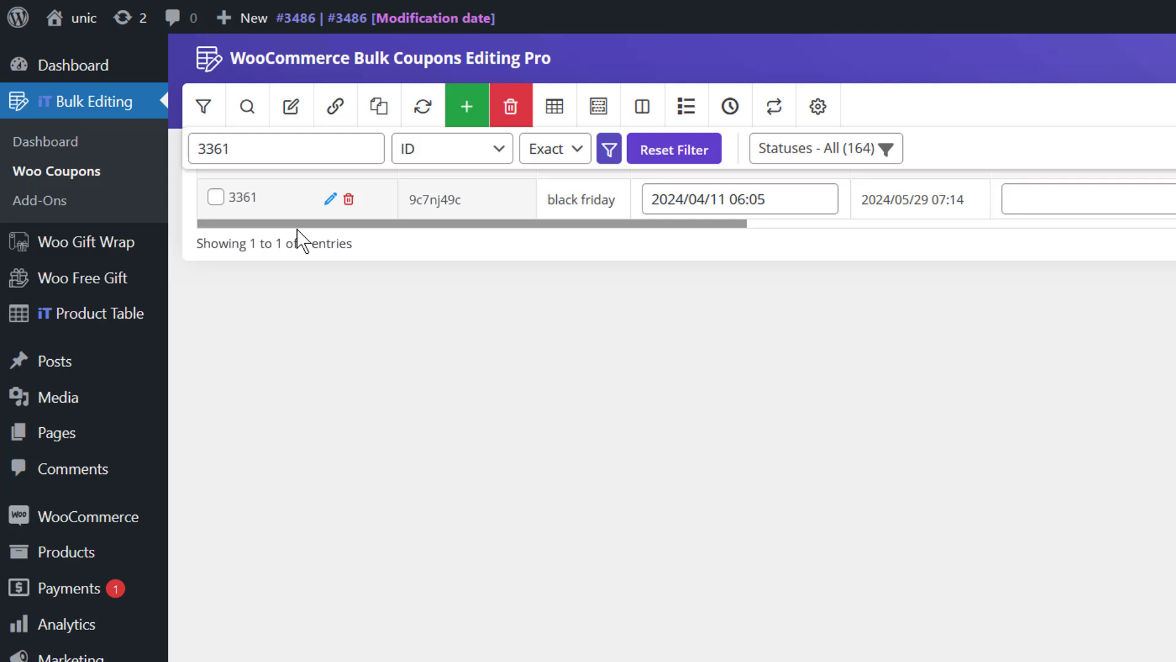
- Filter the table to the three coupon IDs 3362, 3364 and 3357
left_click(256, 156)
key("BackSpace")
type("2,3364,3357")
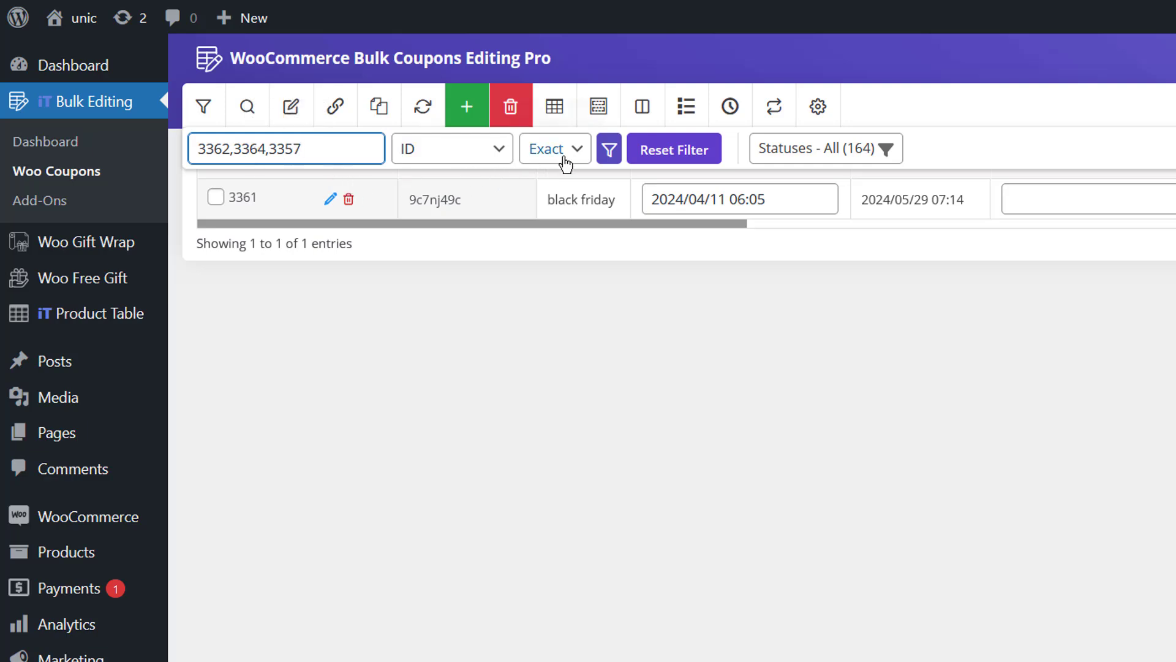
left_click(608, 149)
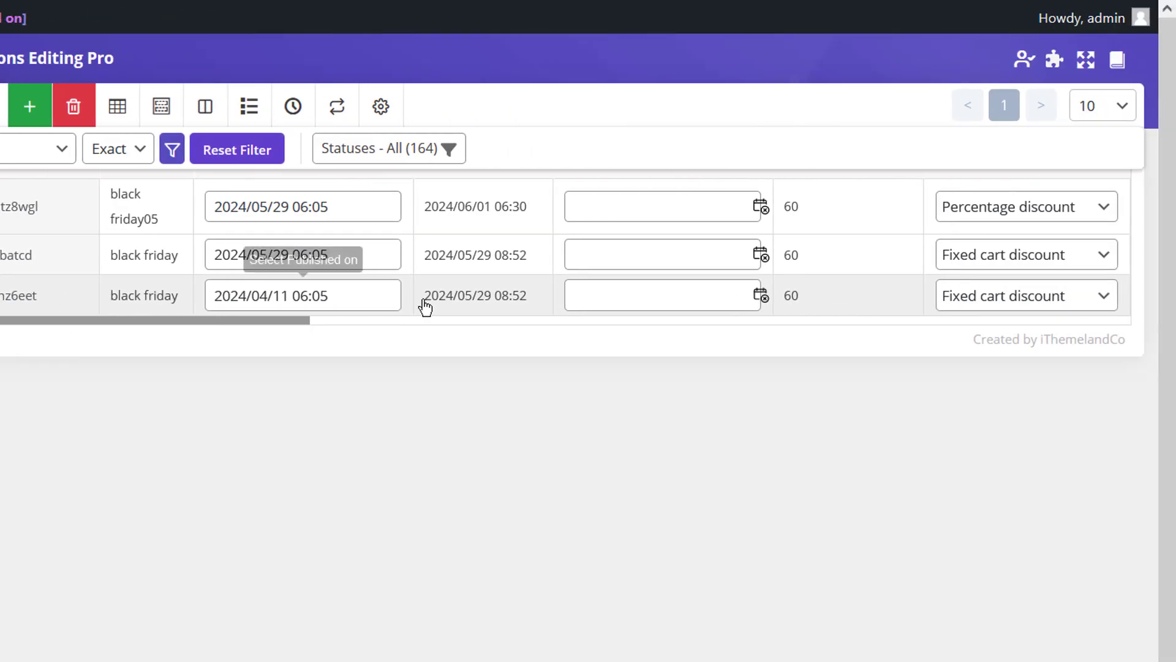
- Show 100 coupons per page and bring back the Quick Search bar
left_click(1094, 124)
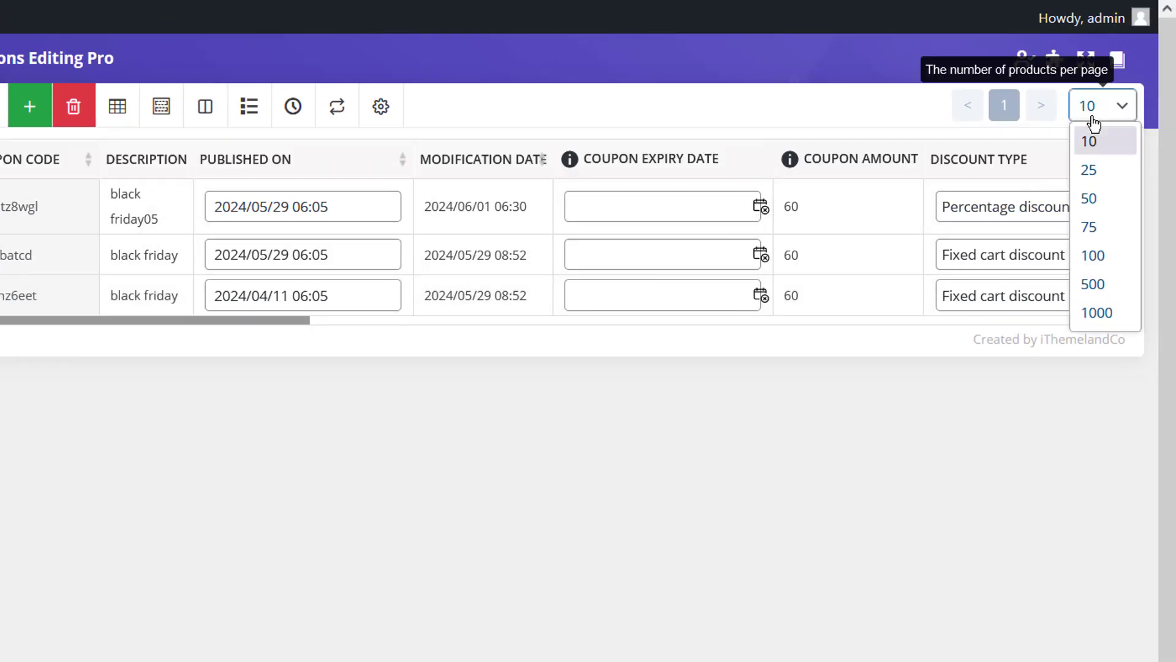
left_click(1092, 255)
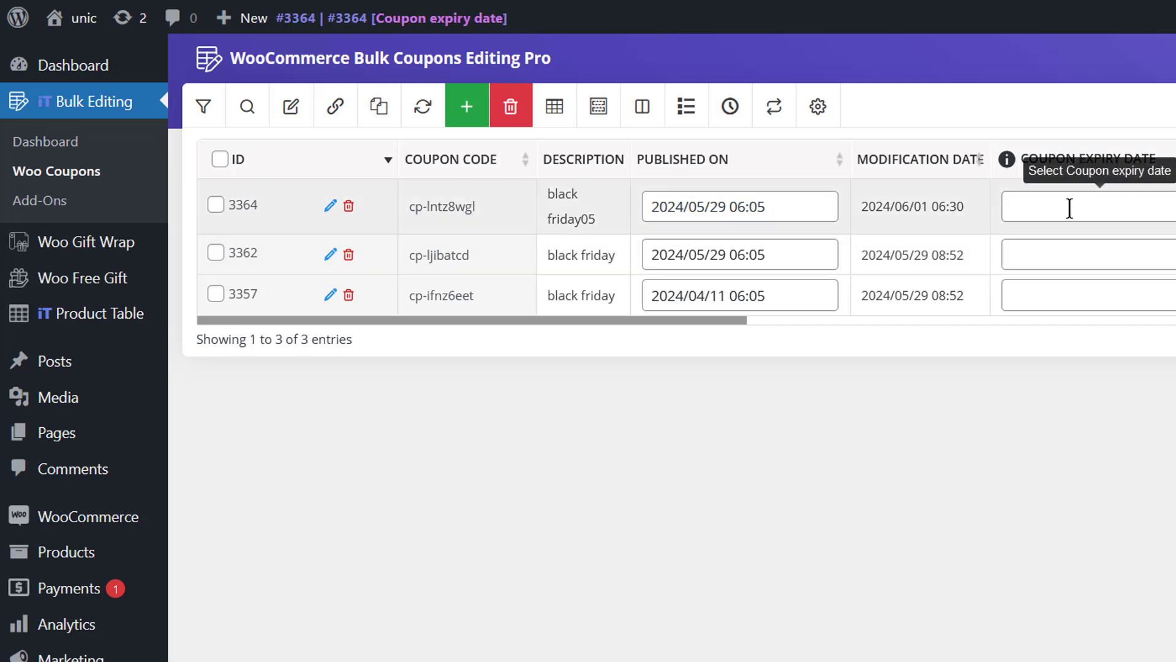
left_click(239, 116)
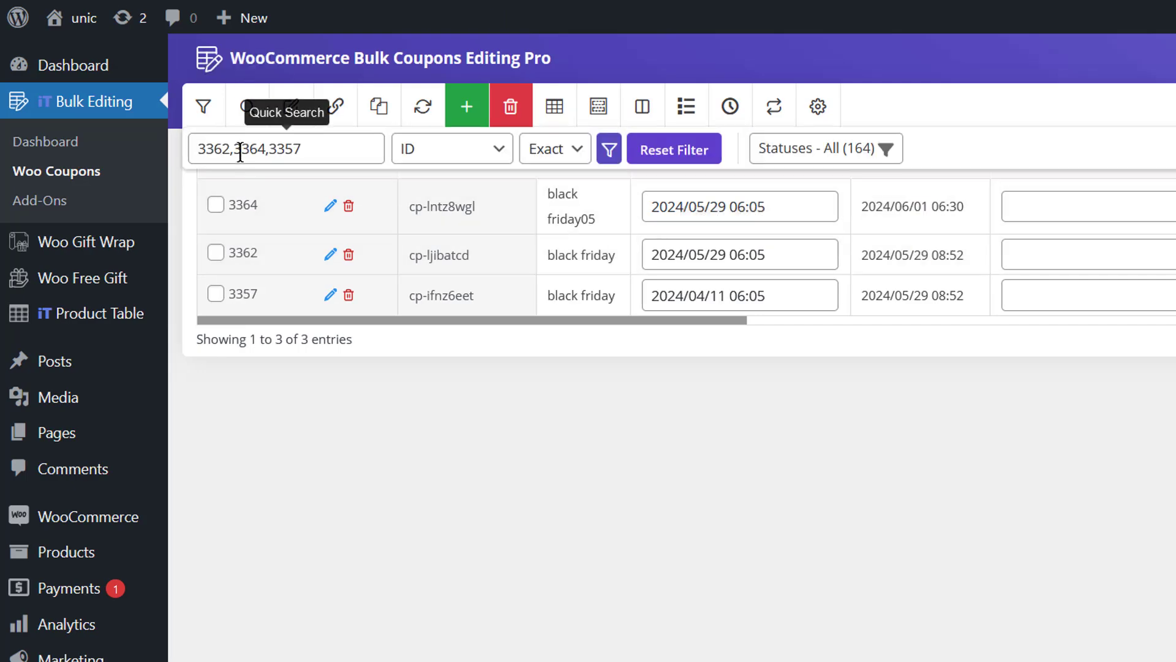
- Filter for coupon codes Not matching 'z' and scroll through the resulting list
left_click_drag(269, 148, 299, 147)
key("ctrl+a")
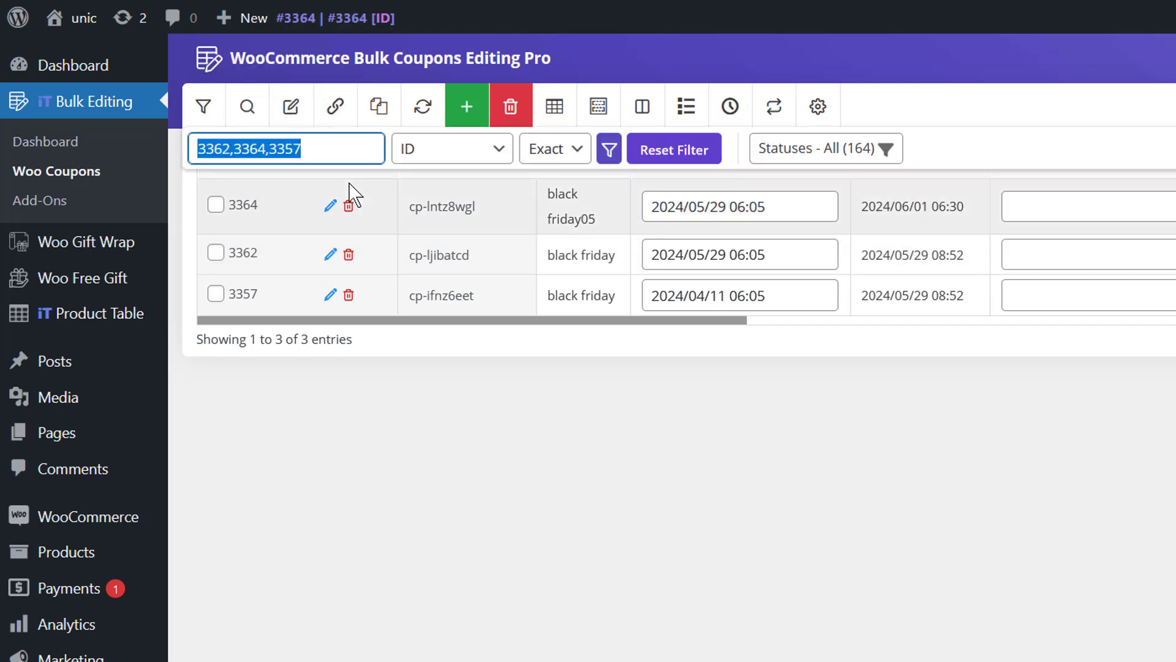
type("z")
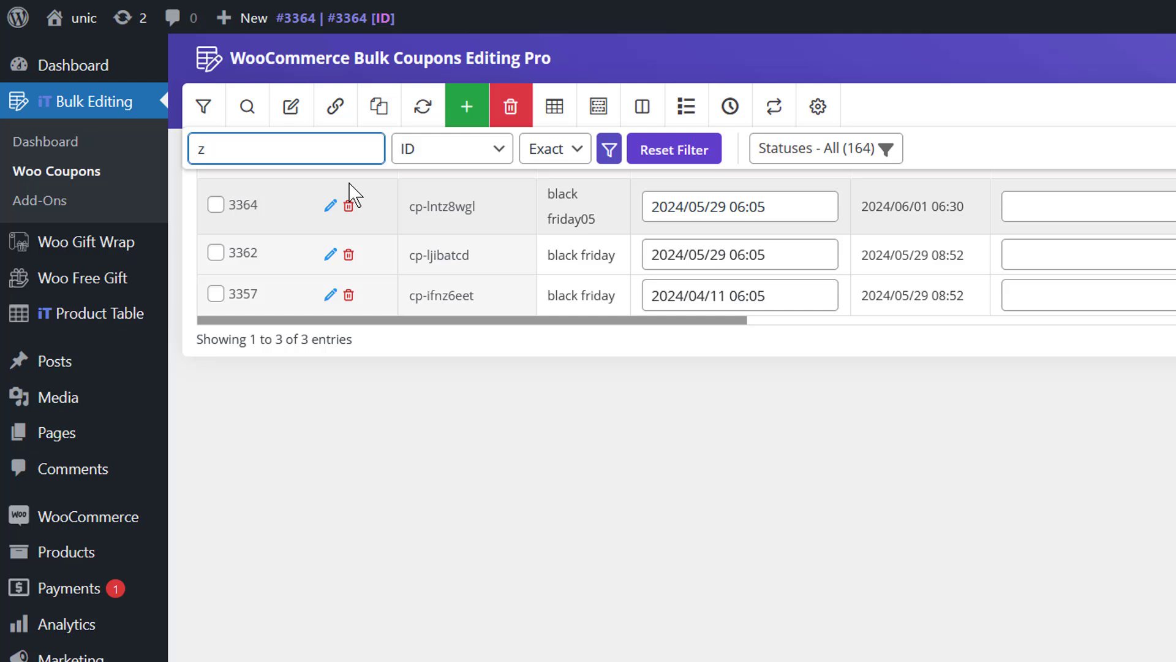
left_click(472, 157)
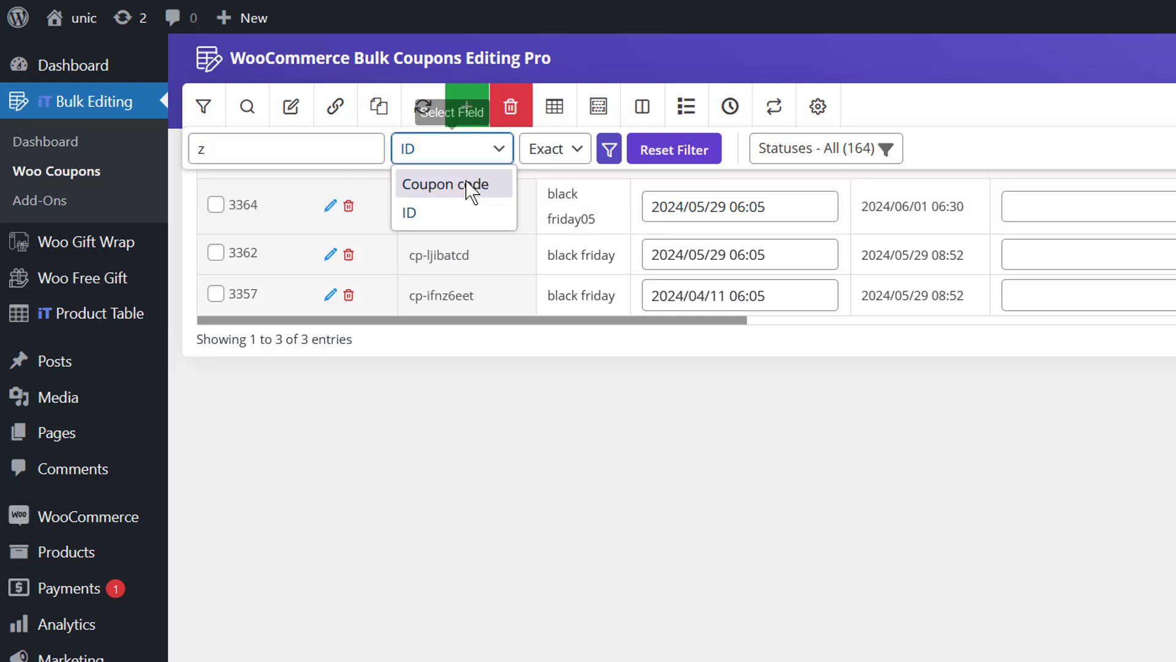
left_click(471, 188)
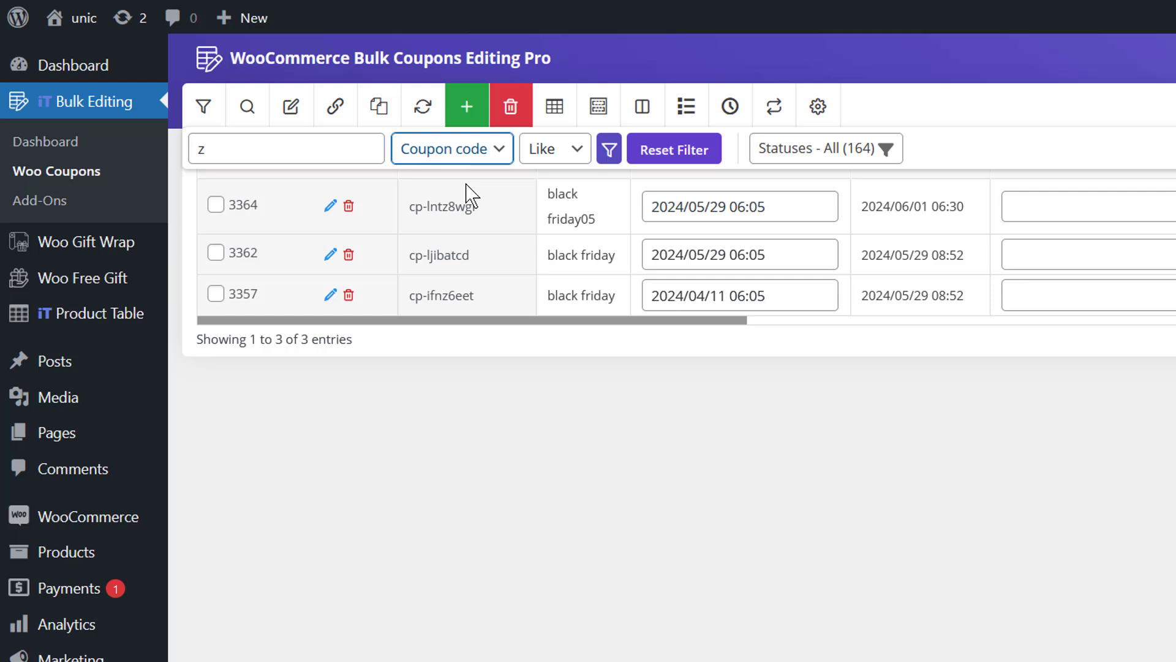
left_click(530, 162)
left_click(531, 239)
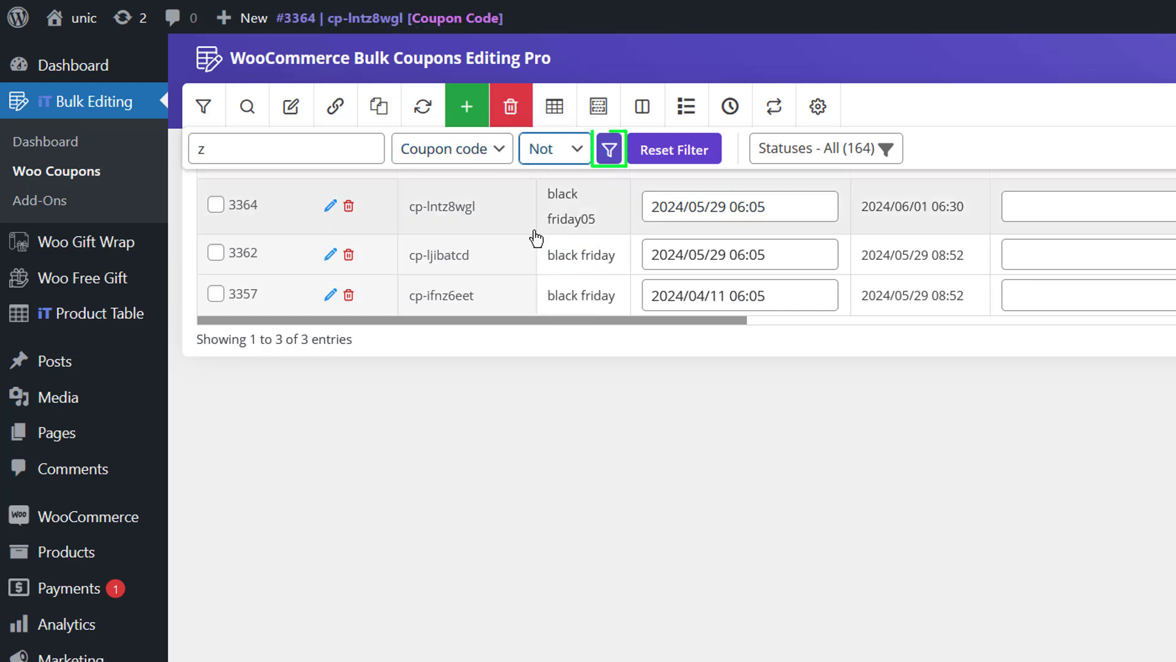
left_click(602, 161)
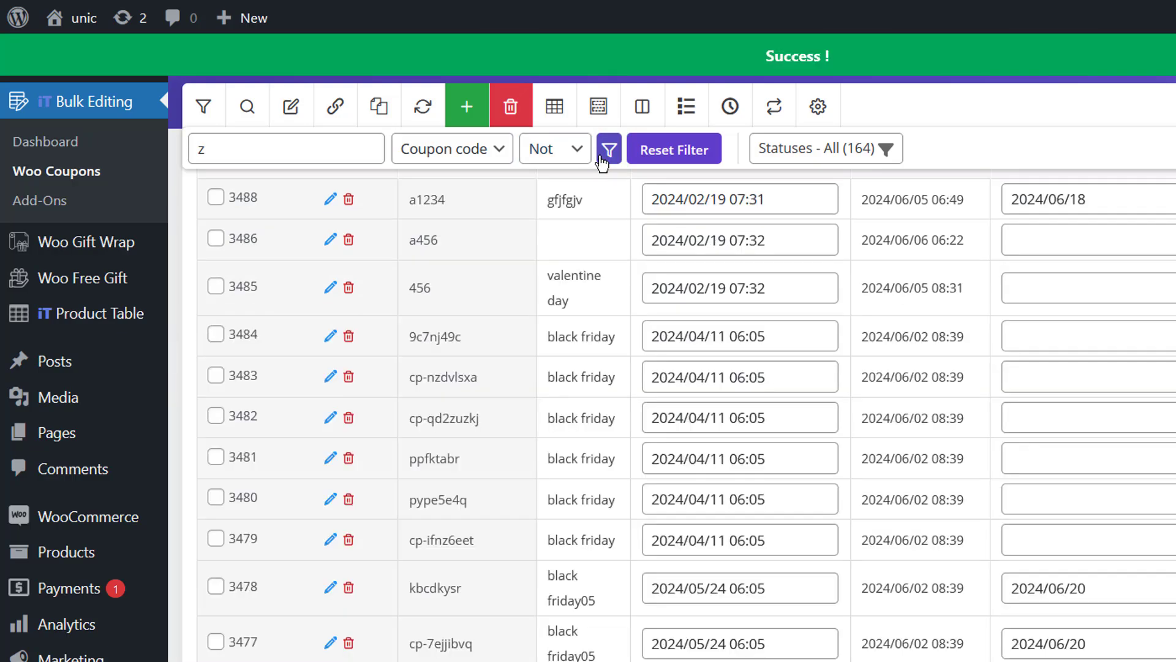
scroll(409, 292, "up", 10)
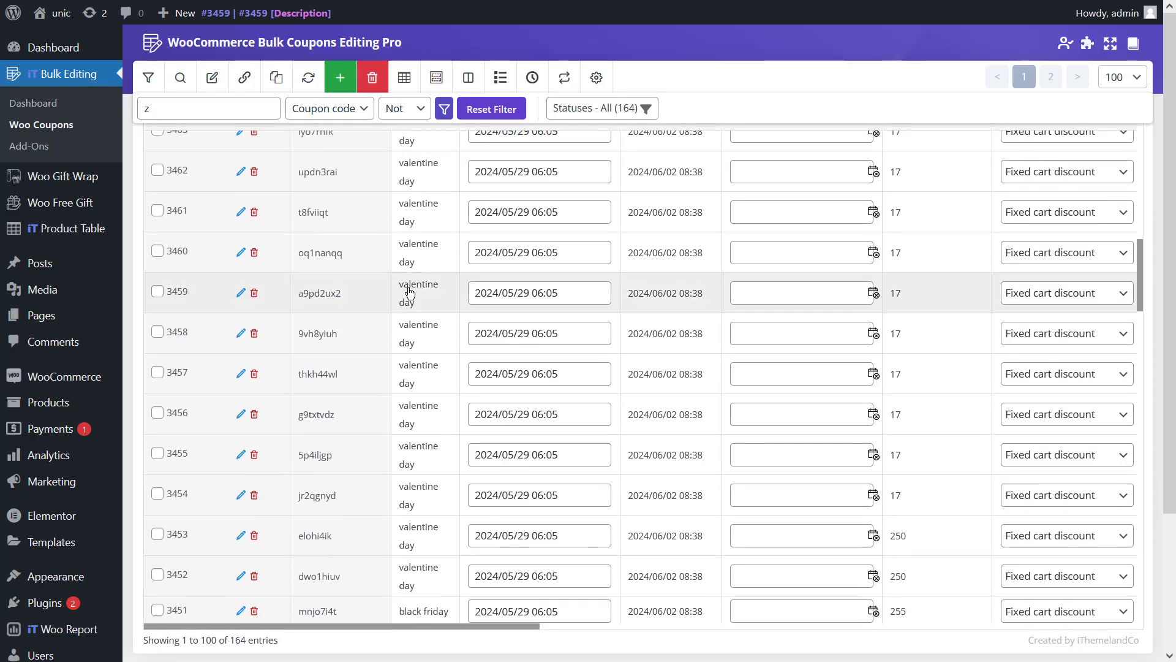
scroll(409, 292, "down", 10)
scroll(410, 292, "down", 3)
scroll(409, 293, "up", 10)
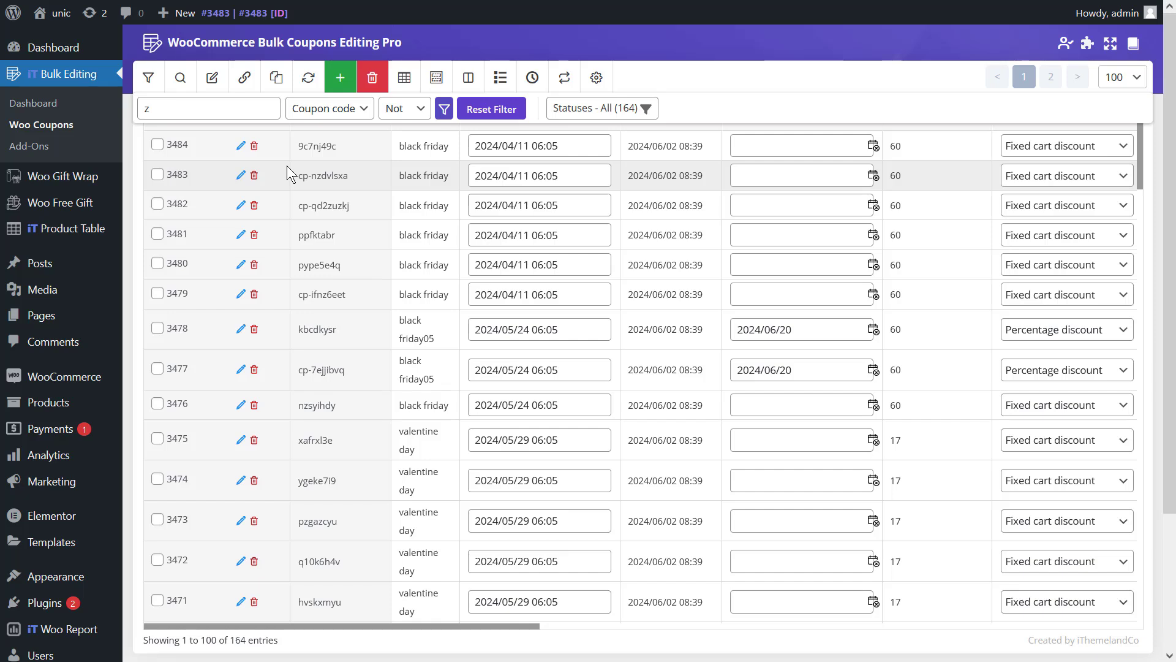
- Filter to codes beginning with 'z' (two zibyhnyq coupons), then switch the operator to End
left_click(401, 109)
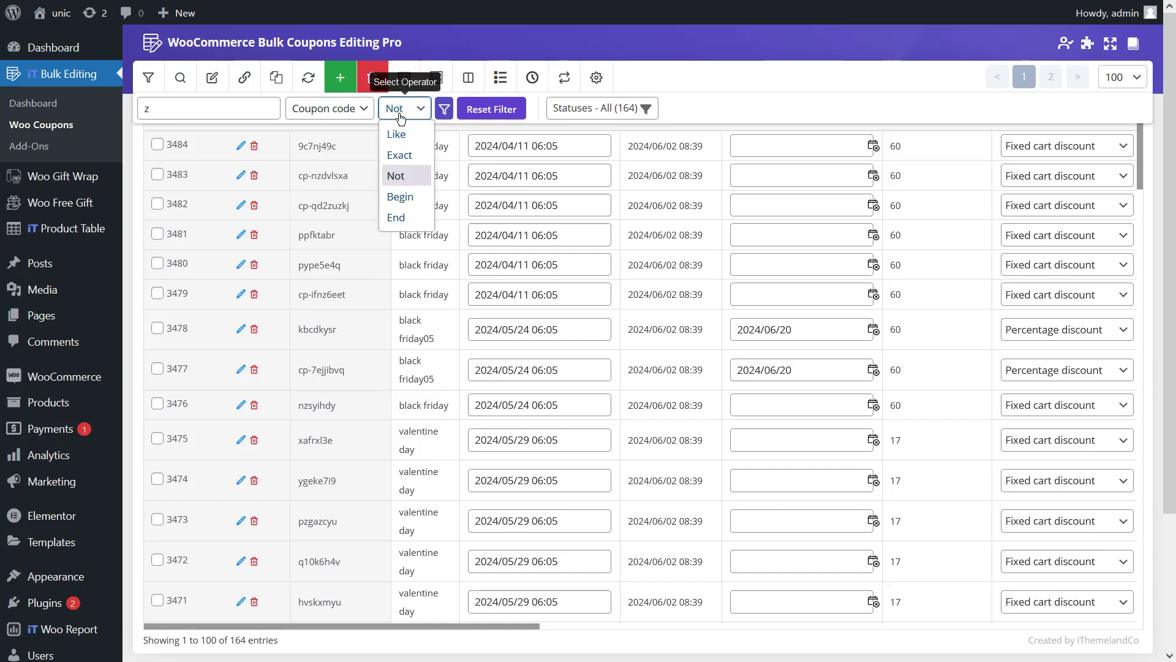
left_click(400, 197)
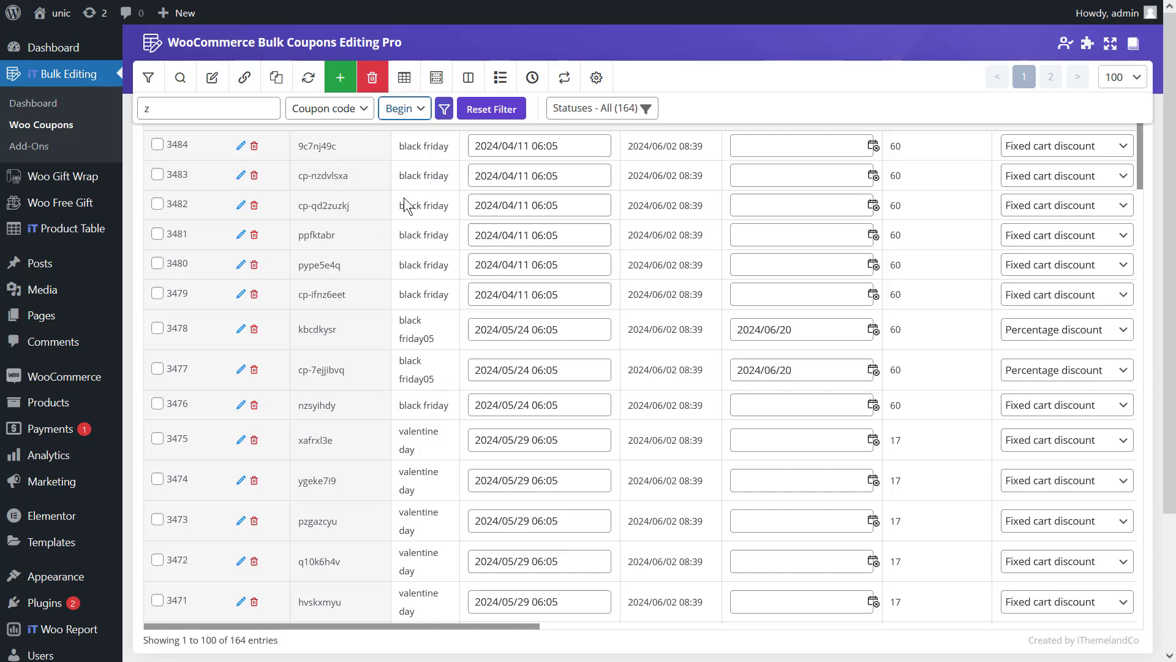
left_click(445, 111)
left_click(444, 110)
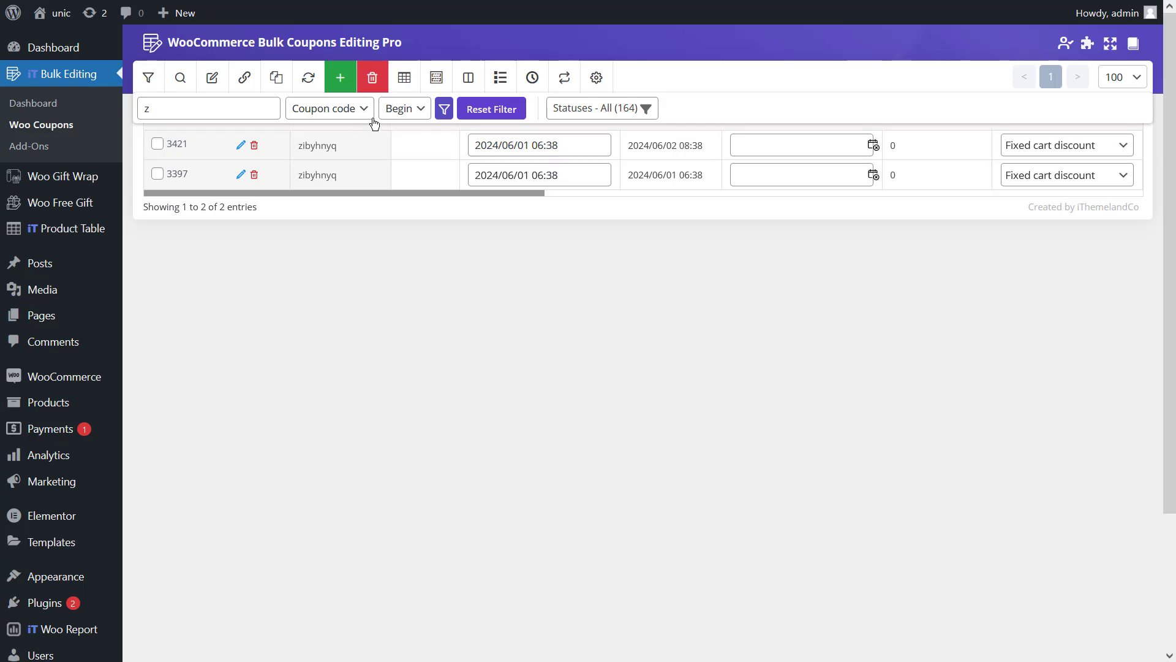
left_click(398, 109)
left_click(393, 216)
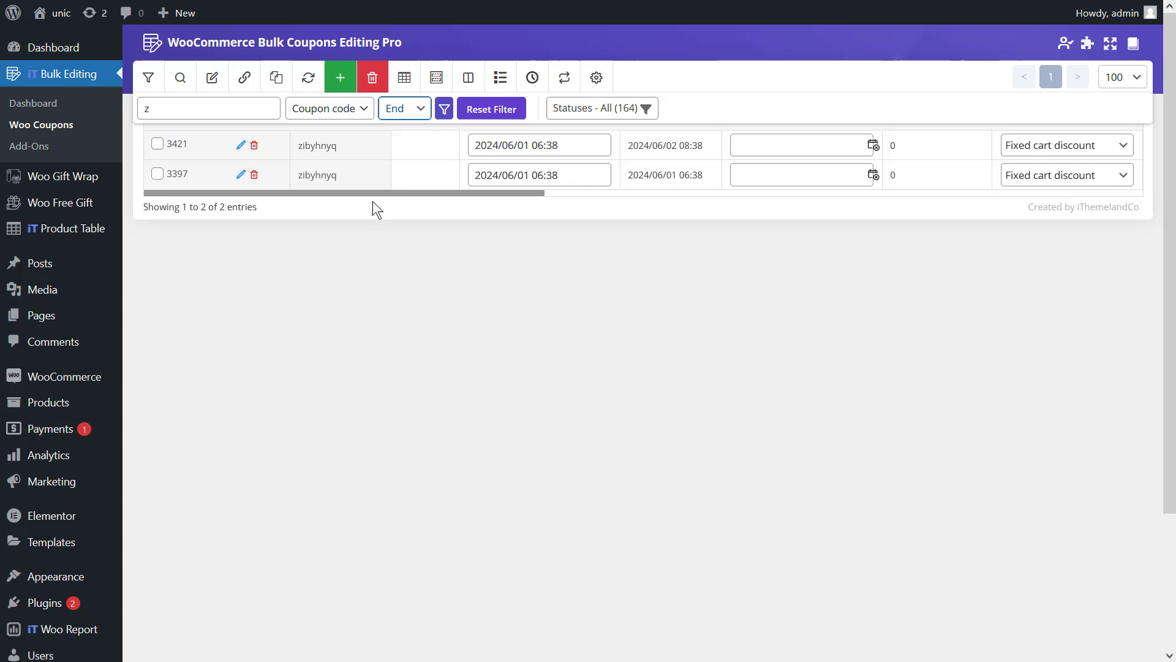
- List the a1234 coupons whose codes end in '4', then reset the quick search filter
left_click(227, 115)
key("ctrl+a")
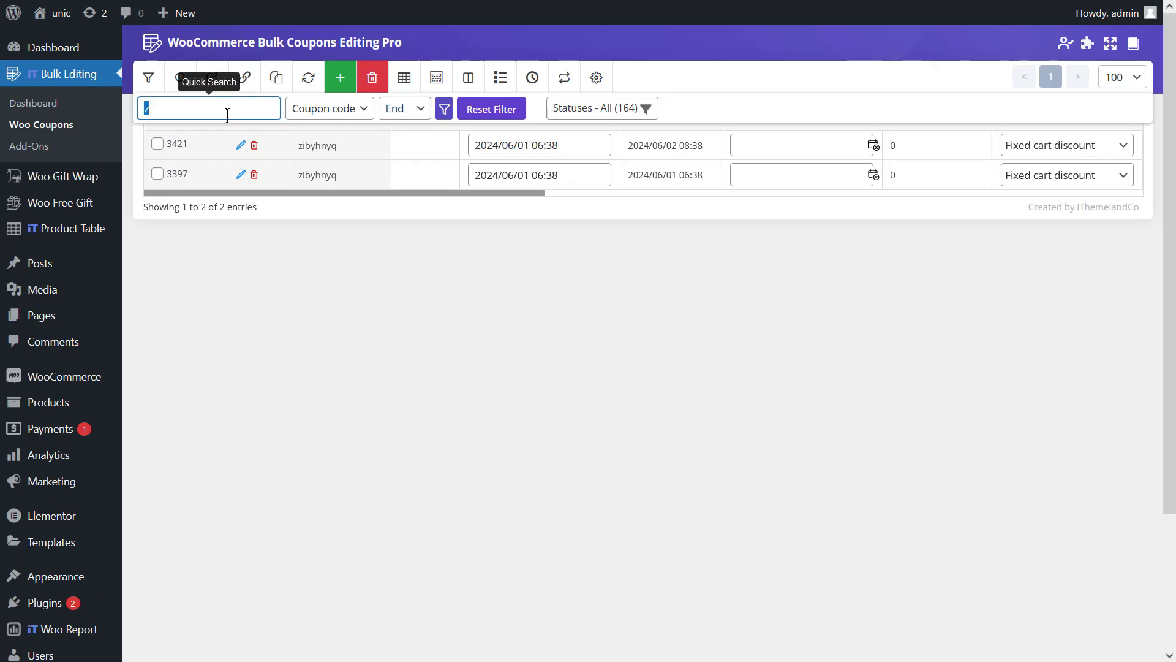
type("4")
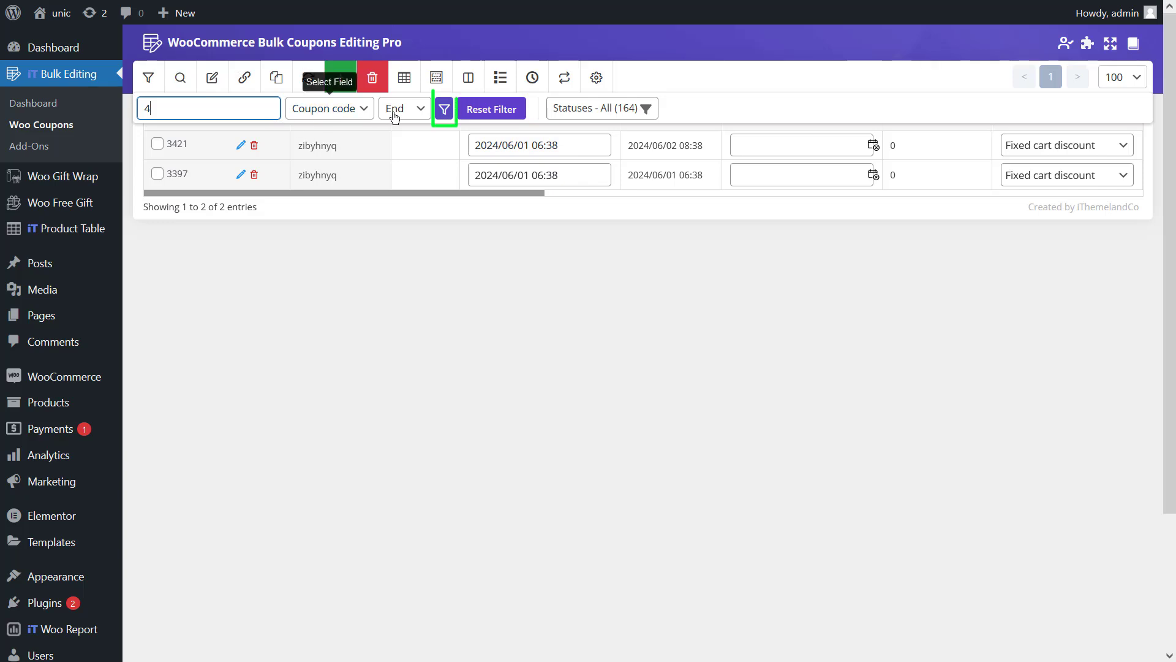
left_click(444, 109)
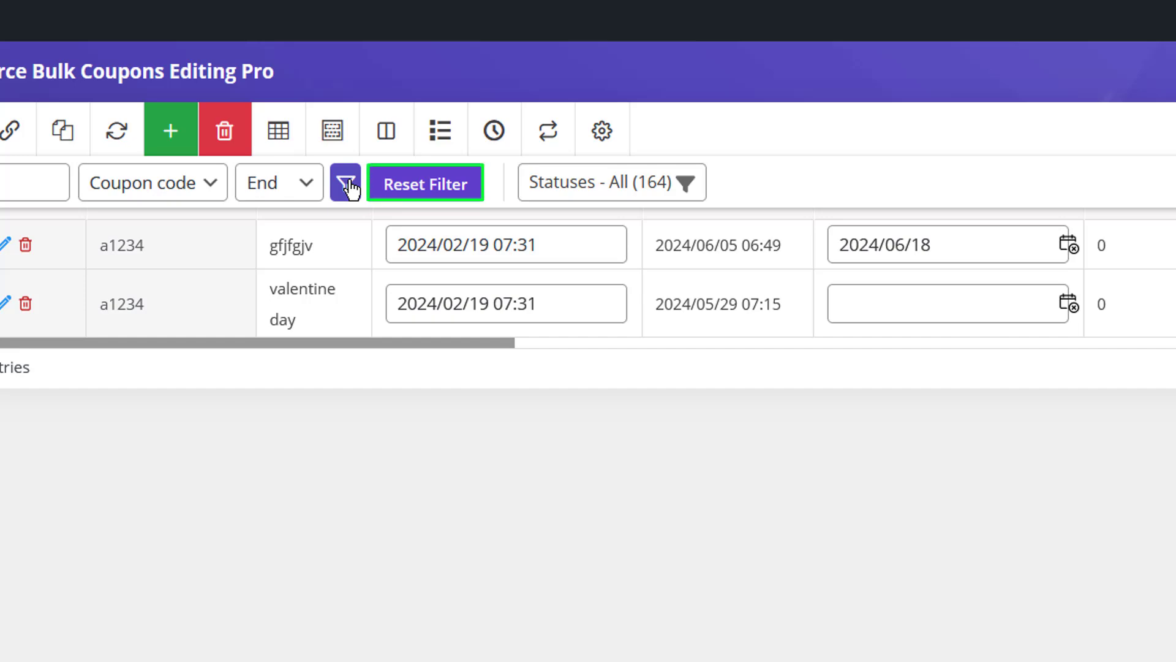
left_click(460, 193)
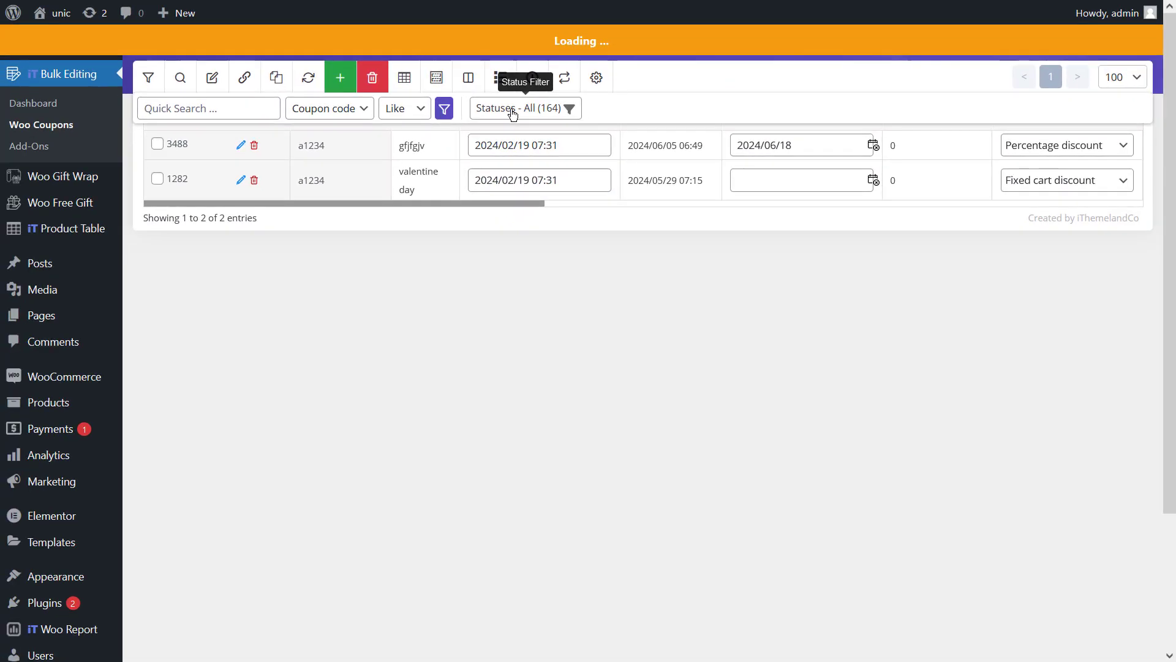